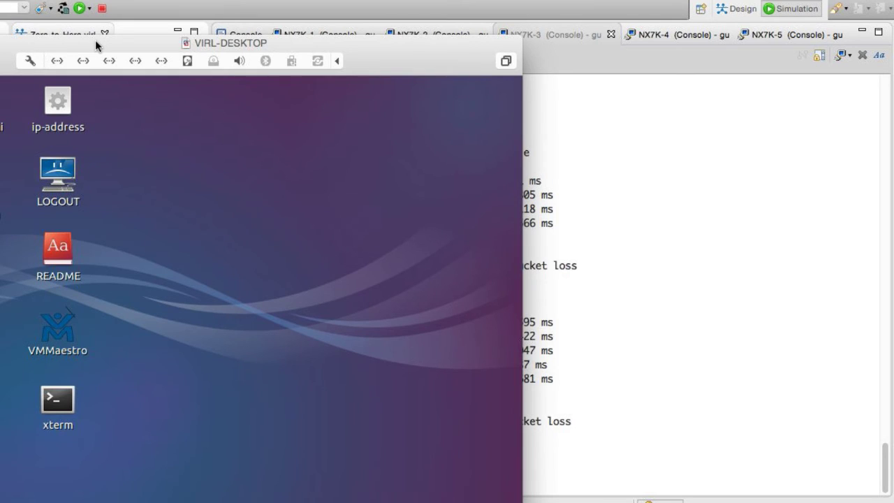
Bring the VIRL-DESKTOP virtual machine window fully on screen, in front of VM Maestro.
drag(95, 40, 268, 25)
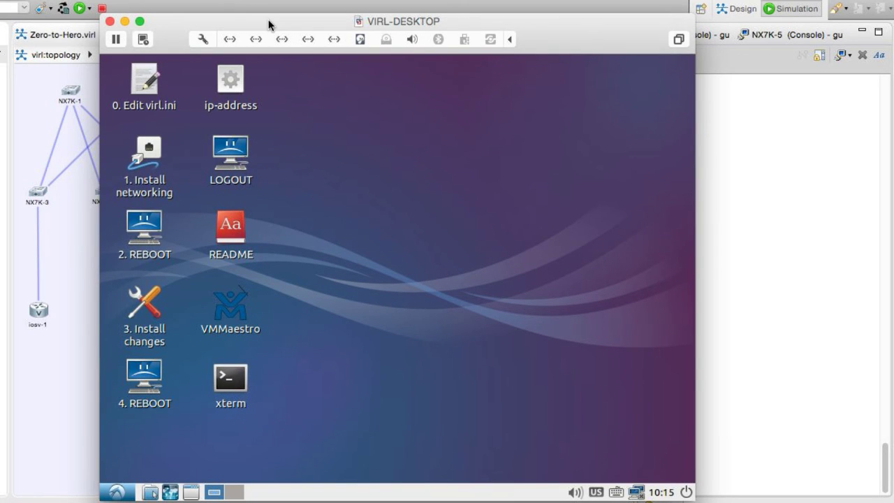
Inside the VIRL VM, find and highlight the server's inet address 192.168.133.135 in the xterm.
click(365, 152)
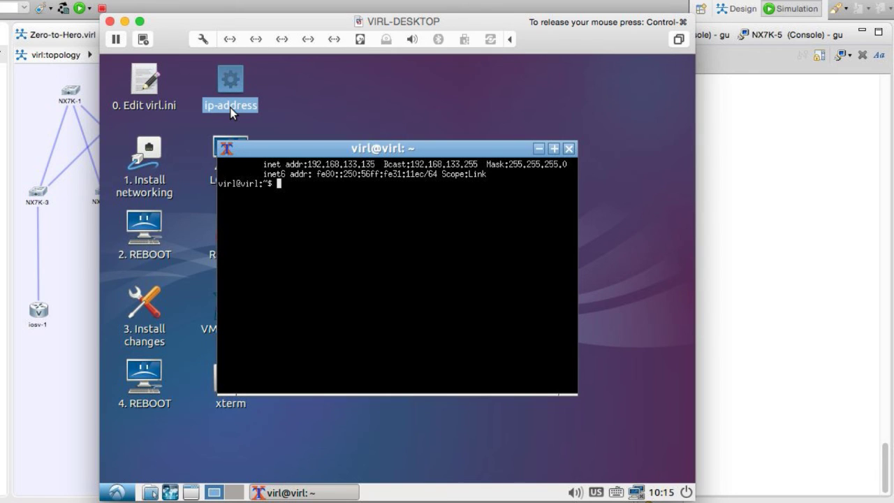
mouse_move(304, 174)
mouse_down()
mouse_move(345, 160)
mouse_move(304, 162)
mouse_up()
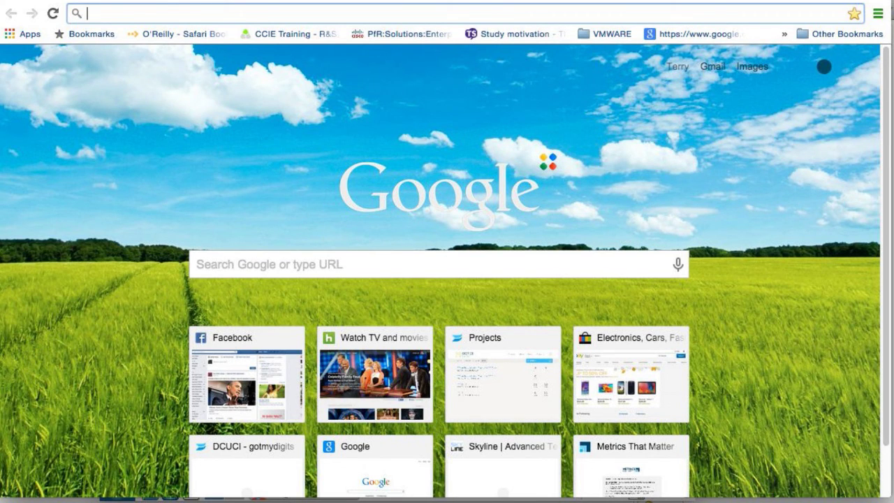
Load the VIRL Server page at 192.168.133.135 and open User Workspace Management.
text(192.1)
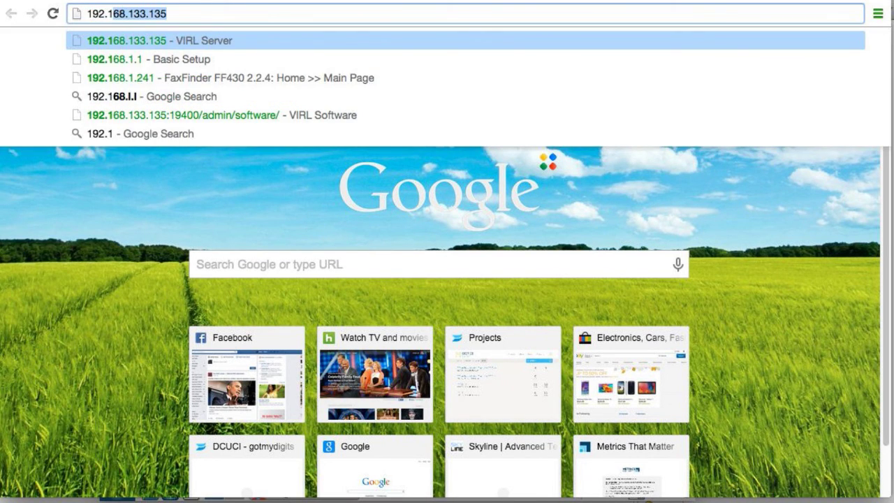
text(68.133.1)
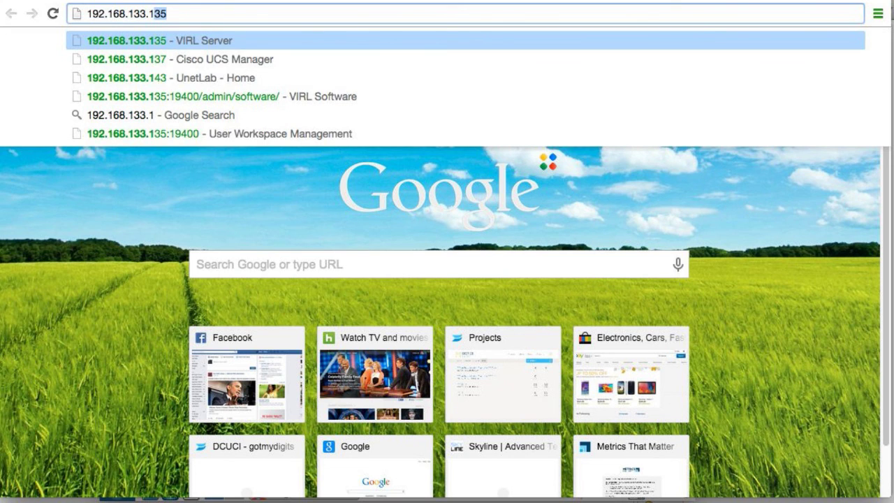
key(Return)
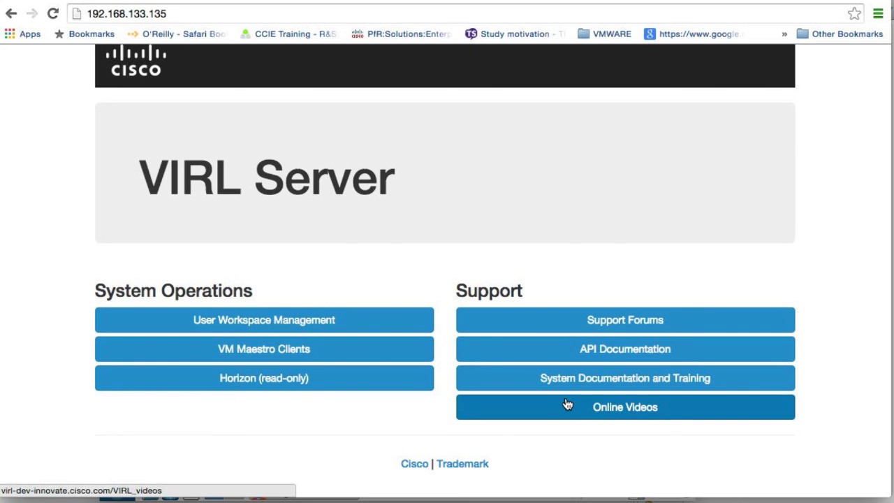
click(299, 330)
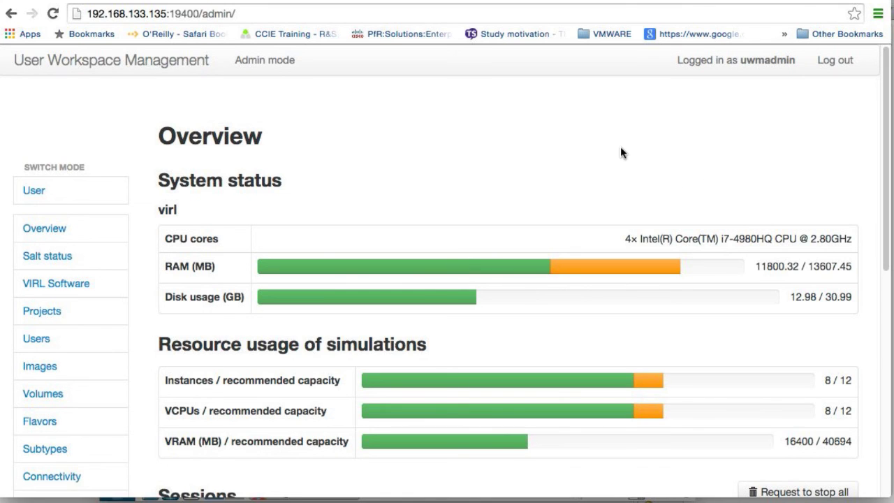
Review the admin Overview's system status and simulation resource usage, then go to VIRL Software.
scroll(620, 151, down, 3)
scroll(620, 152, down, 1)
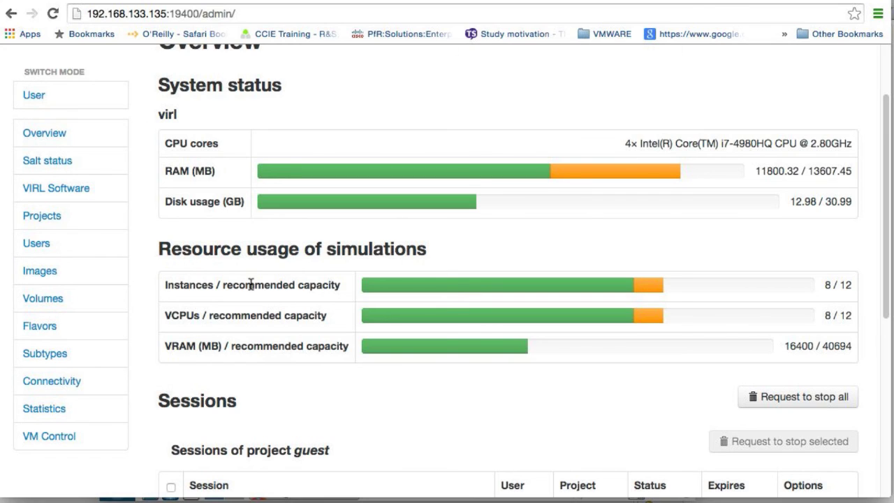
click(60, 196)
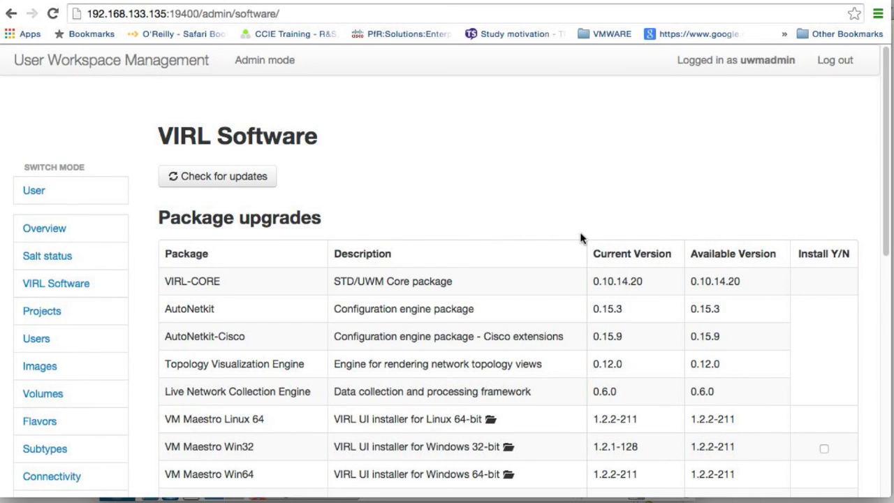
Review the Package upgrades table, where VM Maestro is at 1.2.1-128 and 1.2.2-211 is available.
scroll(579, 234, down, 2)
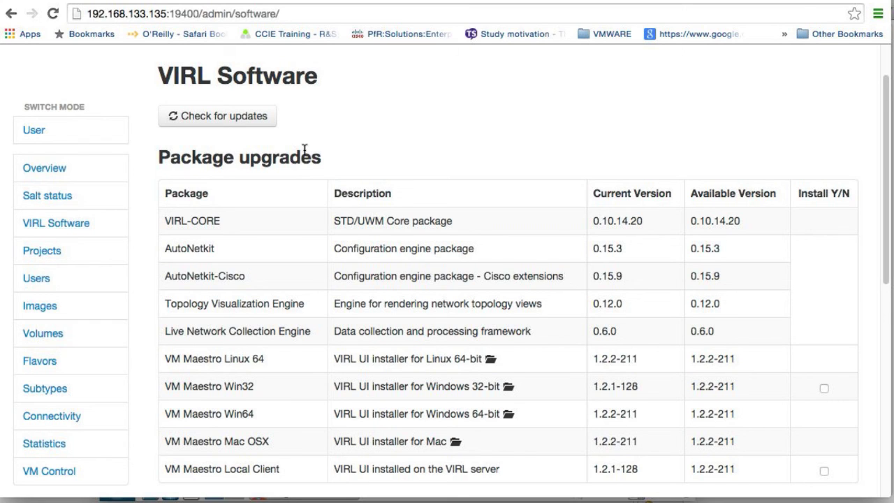
scroll(409, 139, down, 2)
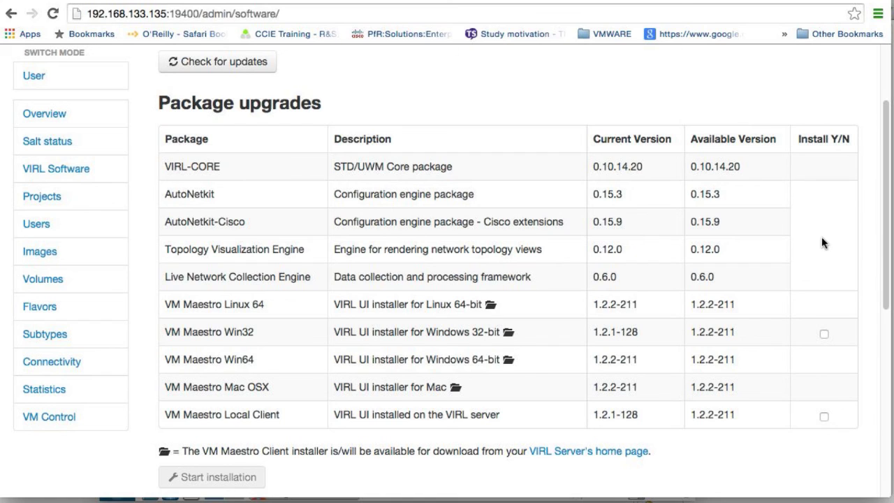
click(824, 335)
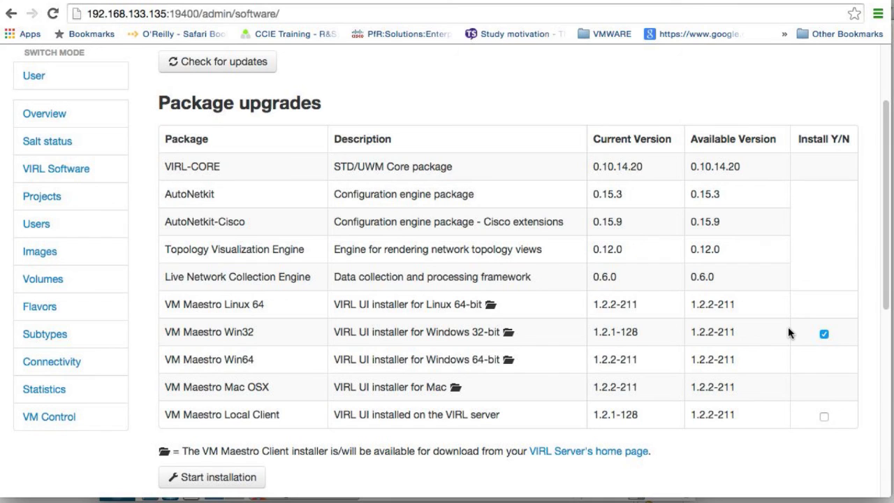
click(823, 335)
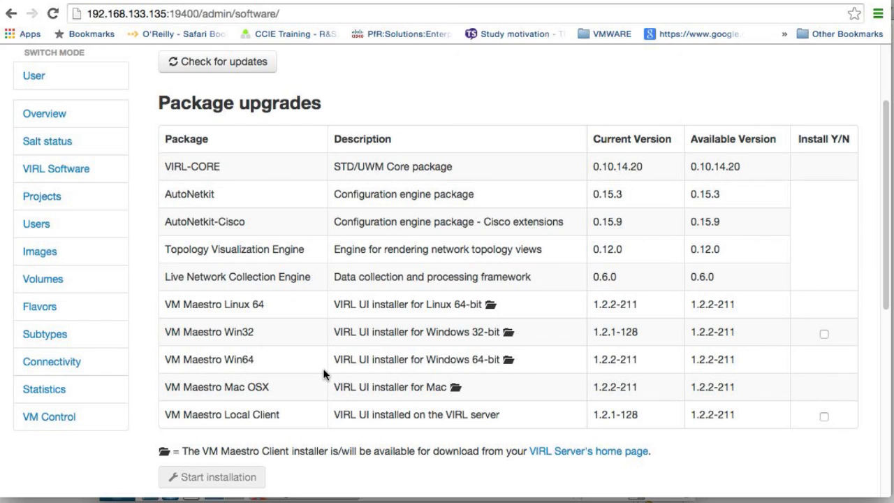
double_click(244, 360)
In the Cisco VM image upgrades table, highlight the ASAv, CSR1000v, IOSv and IOSvL2 image names.
scroll(569, 335, down, 10)
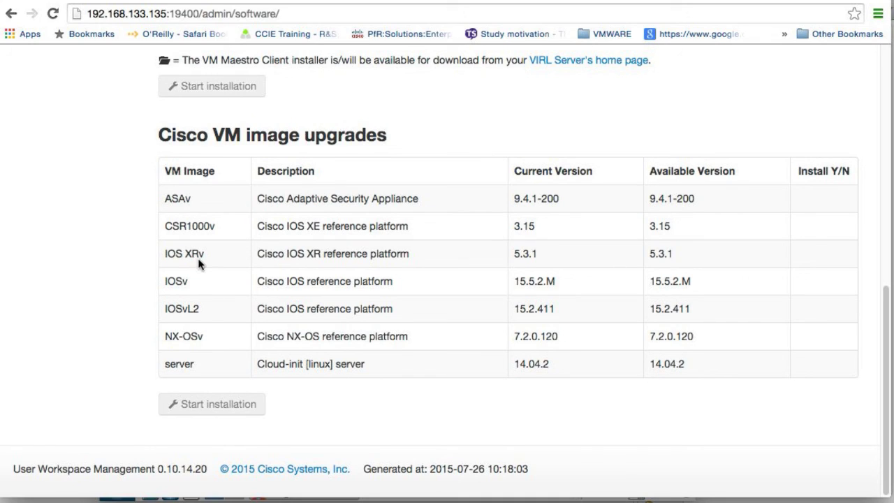
double_click(169, 198)
double_click(177, 223)
click(176, 251)
double_click(169, 279)
triple_click(175, 312)
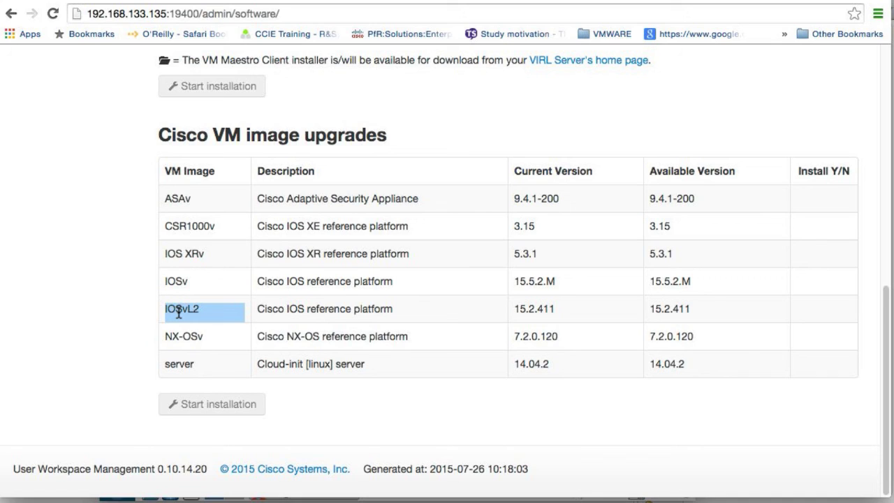
click(179, 313)
Select NX-OSv's current and available versions, both 7.2.0.120.
drag(178, 335, 184, 335)
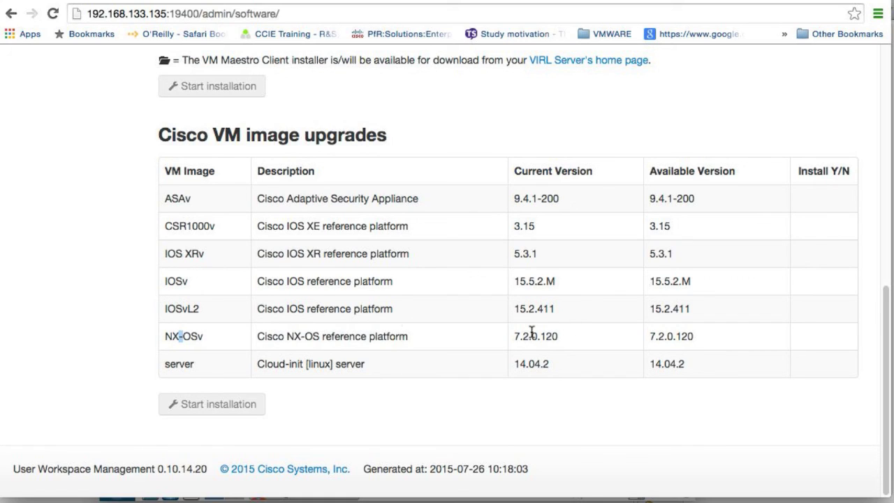
click(532, 333)
double_click(532, 333)
click(665, 338)
triple_click(665, 338)
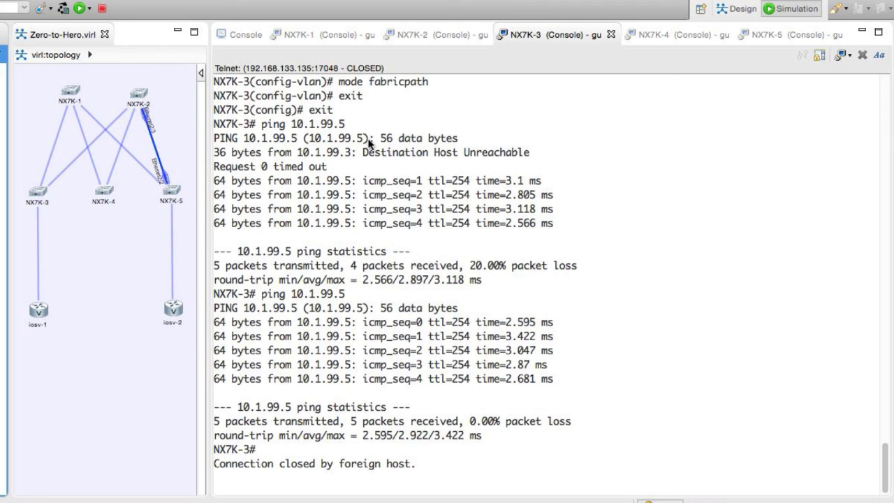
Reconnect the NX7K-1 console, log in with the switch username and password, and enter show version.
click(433, 35)
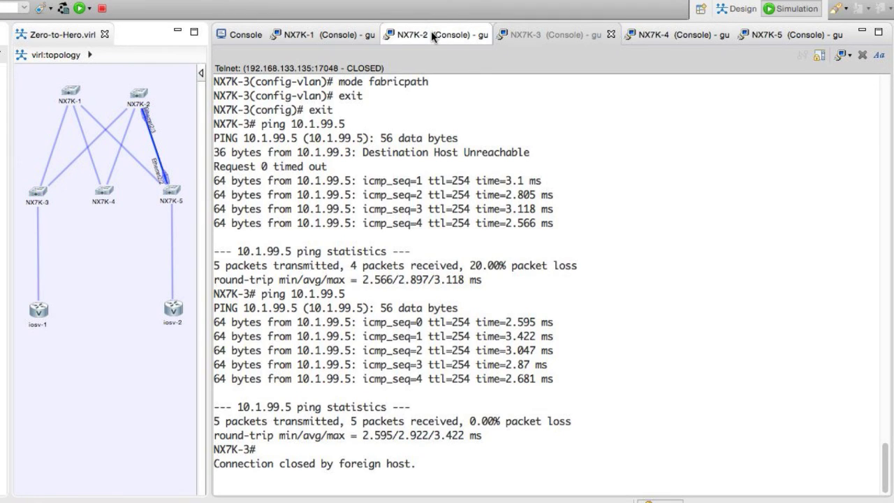
click(328, 35)
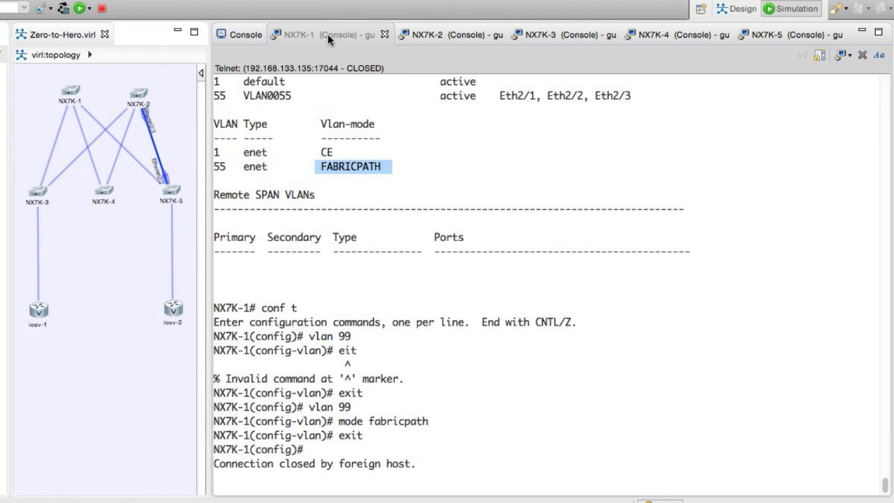
key(Return)
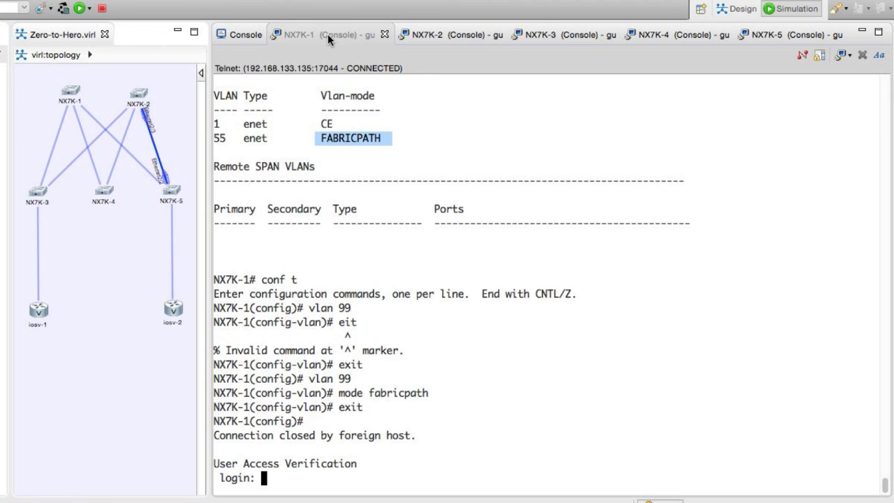
text(admin)
key(Return)
text(admin)
key(Return)
text(s)
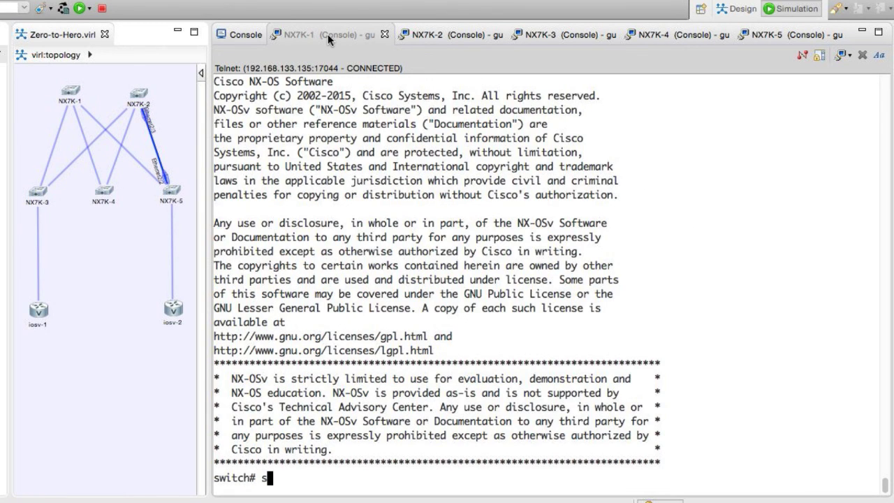
text(how version)
Run show version and highlight the kickstart and system image names and build 7.2(0)ZD(0.120).
key(Return)
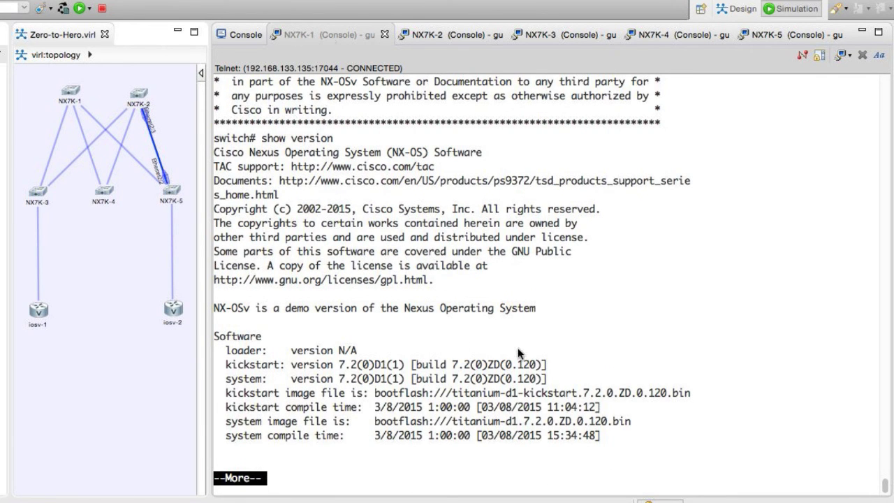
right_click(456, 389)
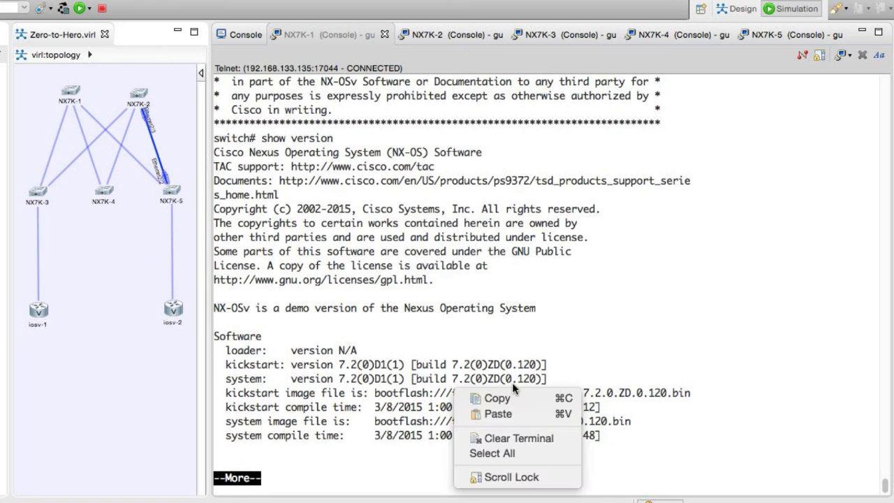
click(472, 400)
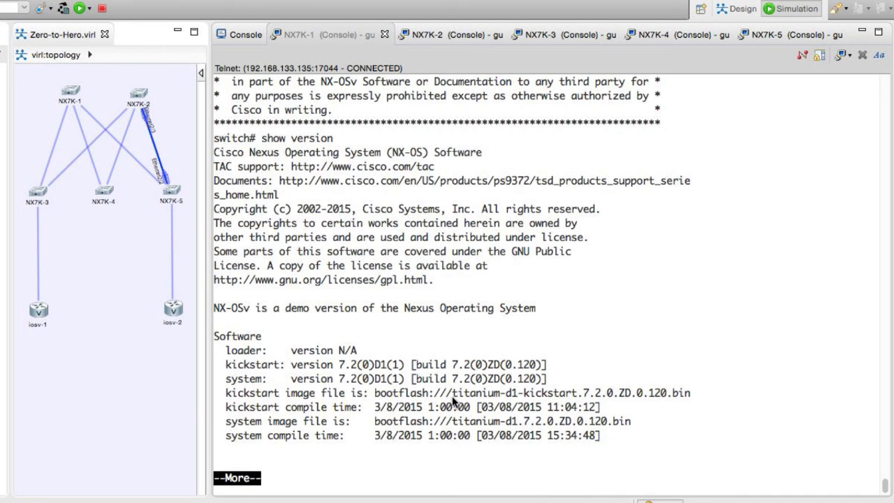
drag(452, 398, 602, 397)
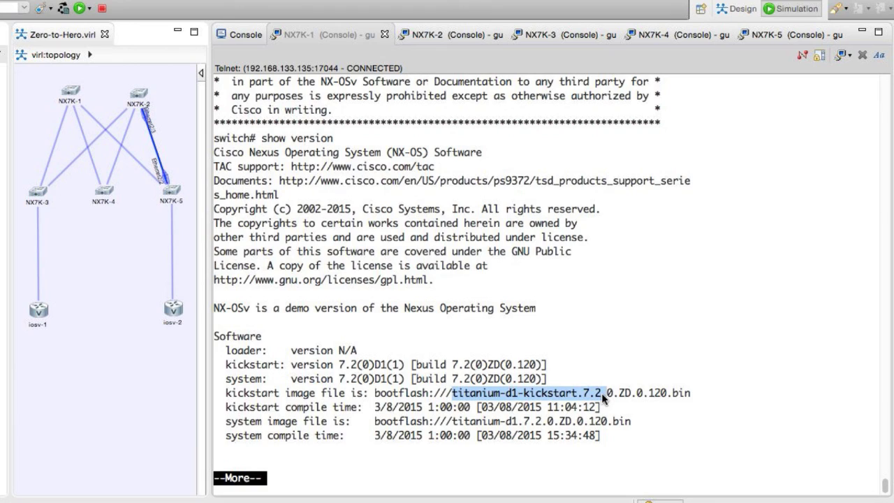
click(452, 426)
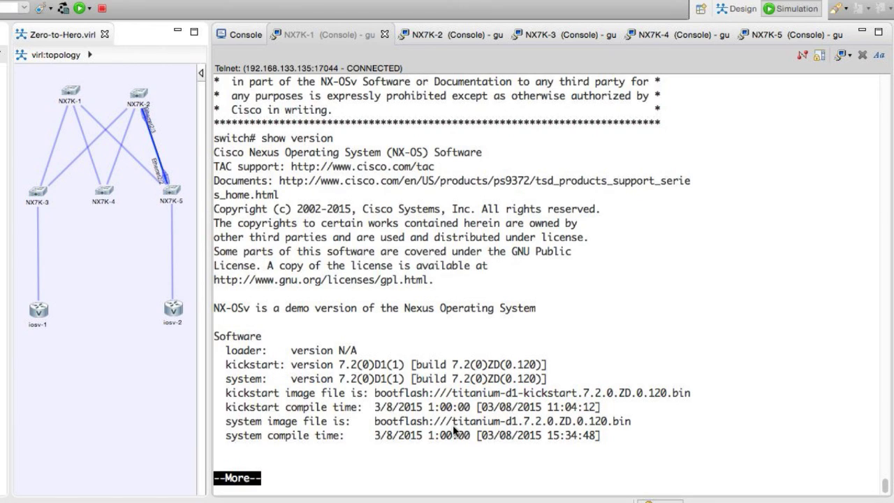
drag(453, 428, 629, 421)
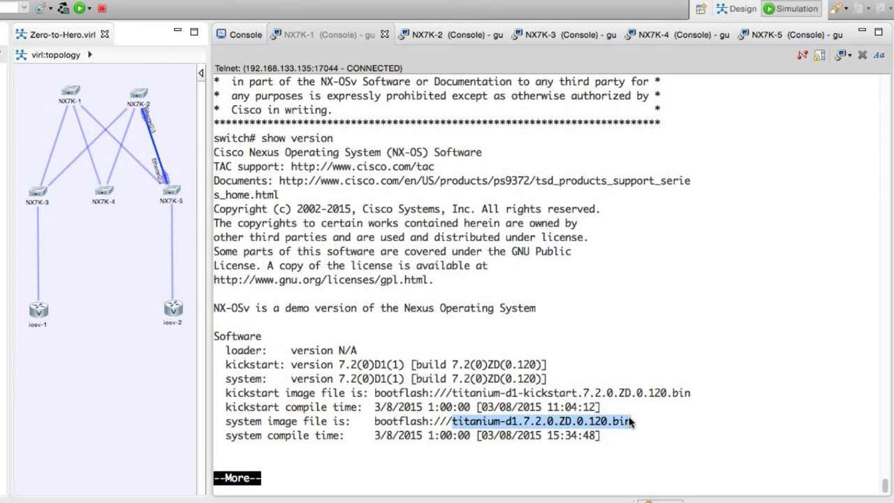
drag(416, 379, 543, 379)
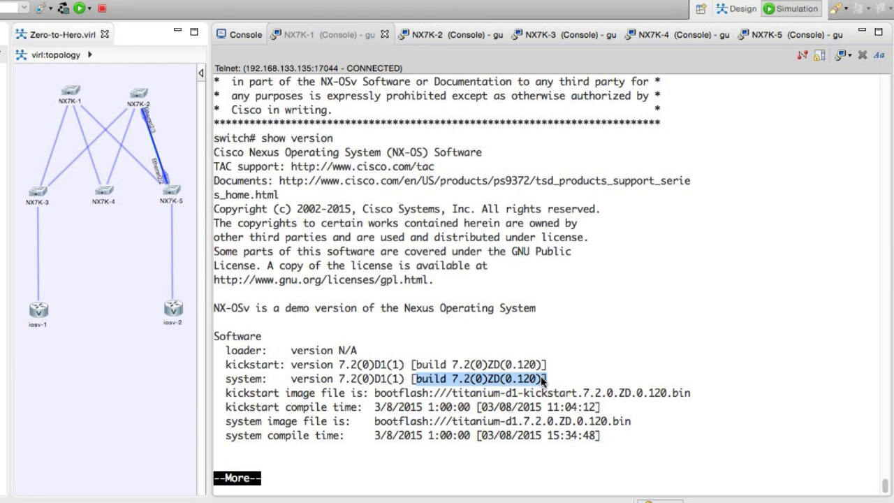